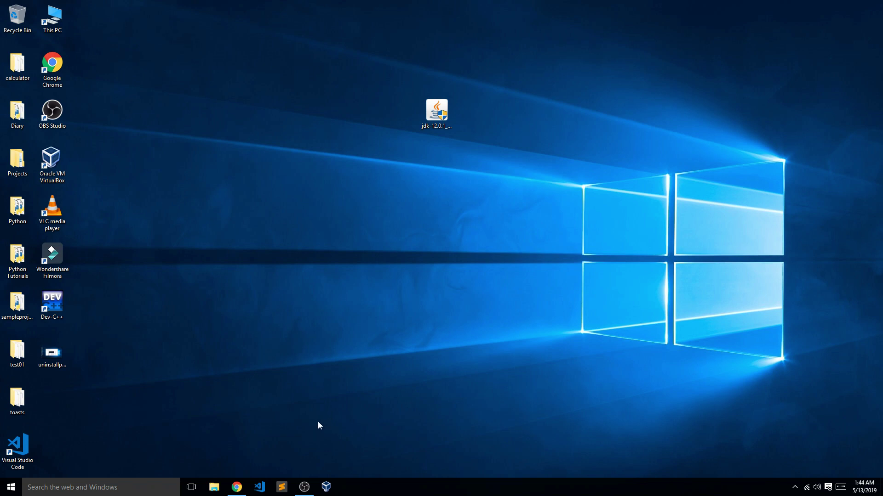
Bring Chrome back up and run a Google search for 'java jdk'
{"action": "left_click", "coordinate": [236, 487]}
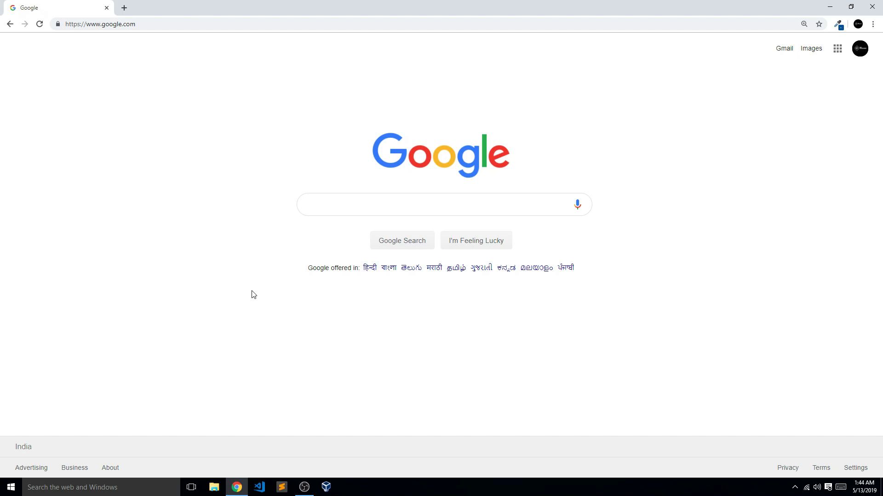
{"action": "left_click", "coordinate": [338, 211]}
{"action": "type", "text": "ja"}
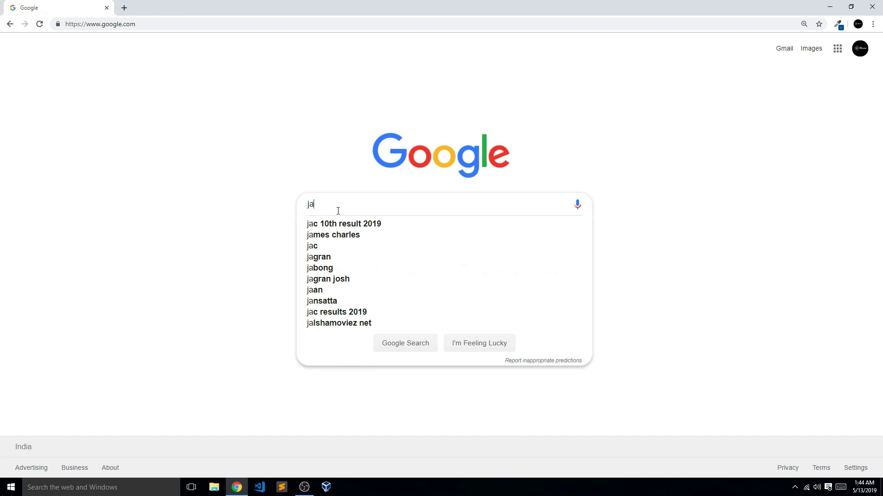
{"action": "type", "text": "va jdk"}
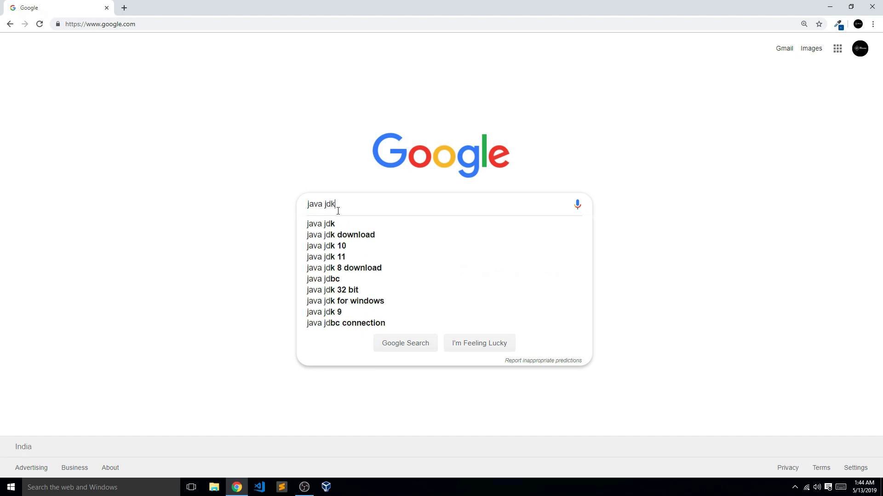
{"action": "key", "text": "Return"}
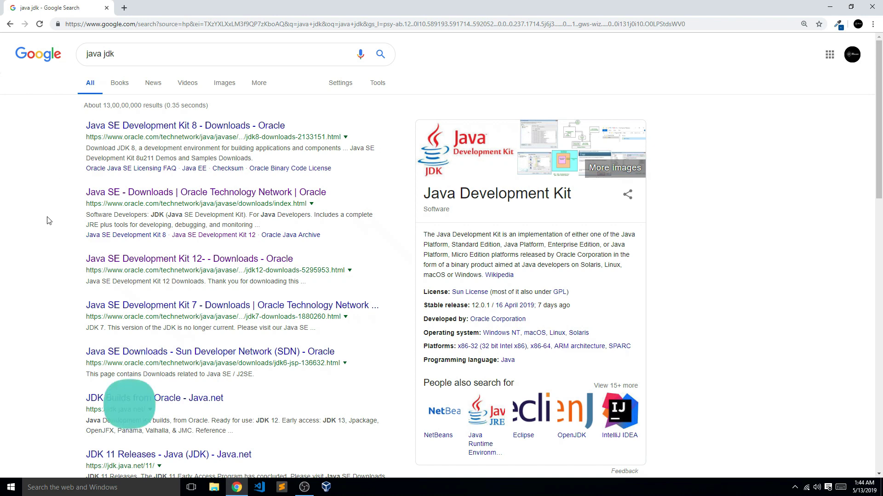
Open Oracle's Java SE downloads page, accept the JDK 12.0.1 license, and zoom to 175%
{"action": "left_click", "coordinate": [173, 195]}
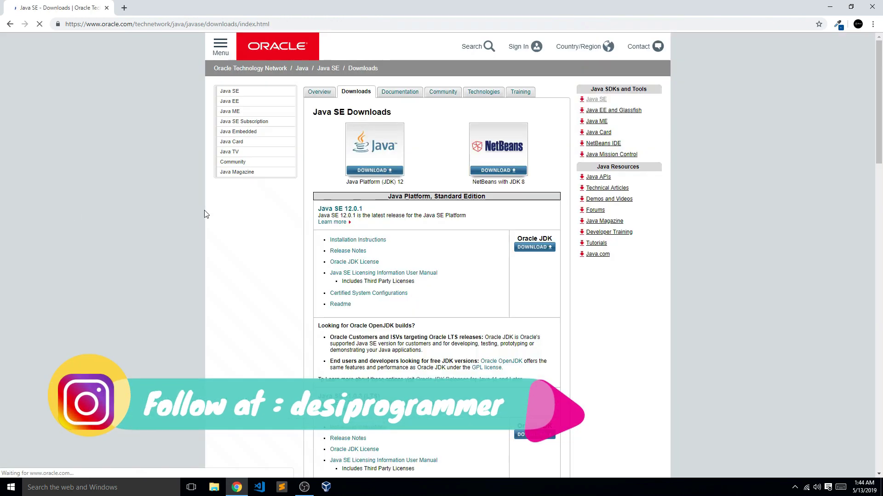
{"action": "scroll", "coordinate": [175, 209], "scroll_direction": "down", "scroll_amount": 3}
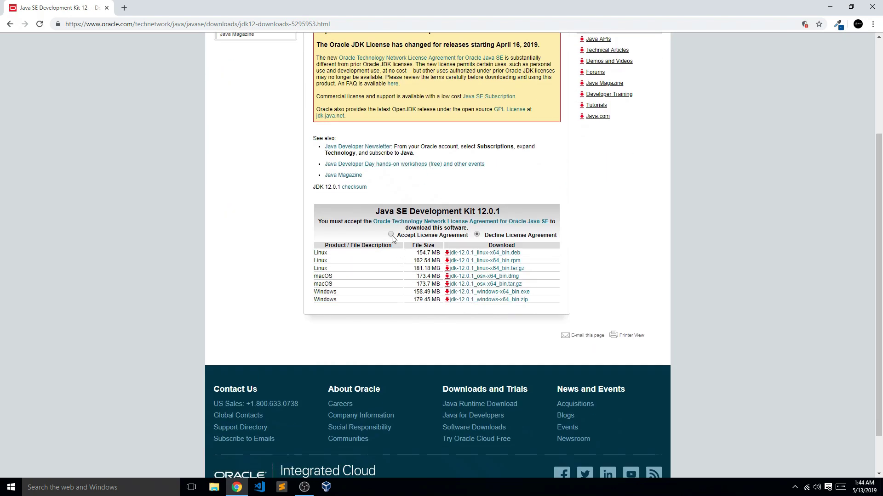
{"action": "left_click", "coordinate": [391, 234]}
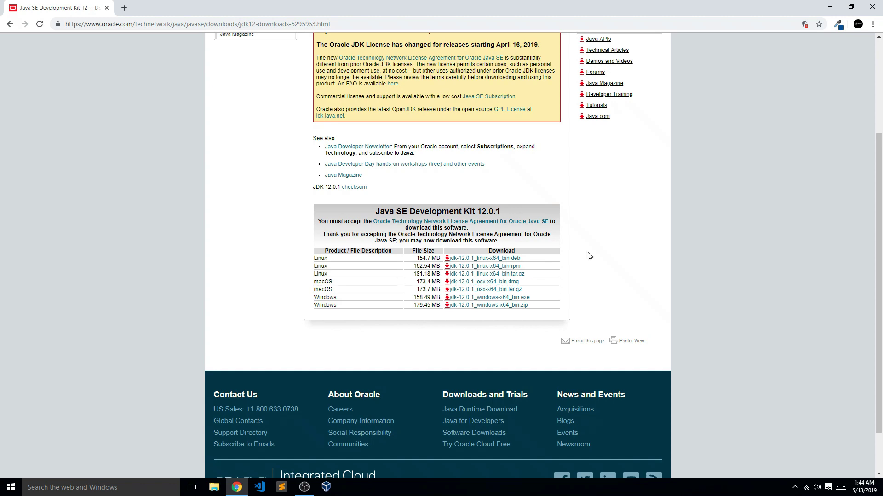
{"action": "key", "text": "ctrl+plus"}
{"action": "key", "text": "ctrl+plus"}
{"action": "key", "text": "ctrl+plus"}
{"action": "key", "text": "ctrl+plus"}
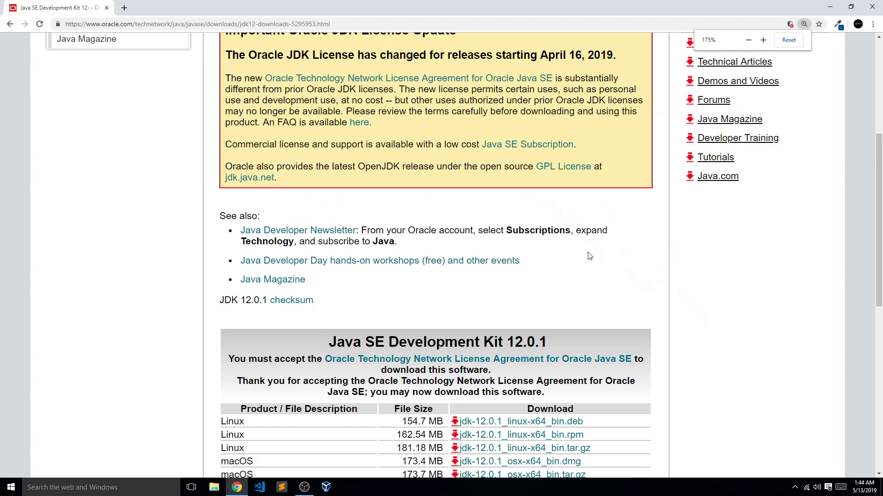
{"action": "scroll", "coordinate": [589, 255], "scroll_direction": "down", "scroll_amount": 5}
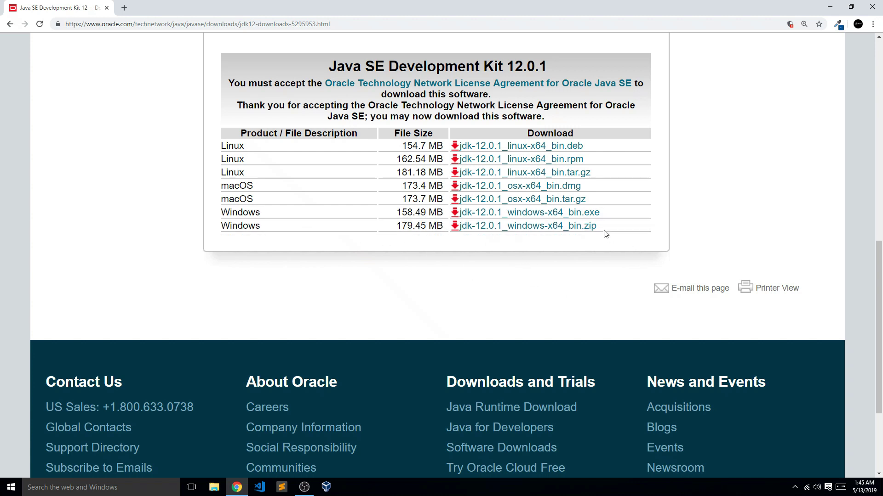
Start downloading jdk-12.0.1_windows-x64_bin.exe, then pause and cancel the download
{"action": "left_click", "coordinate": [576, 217]}
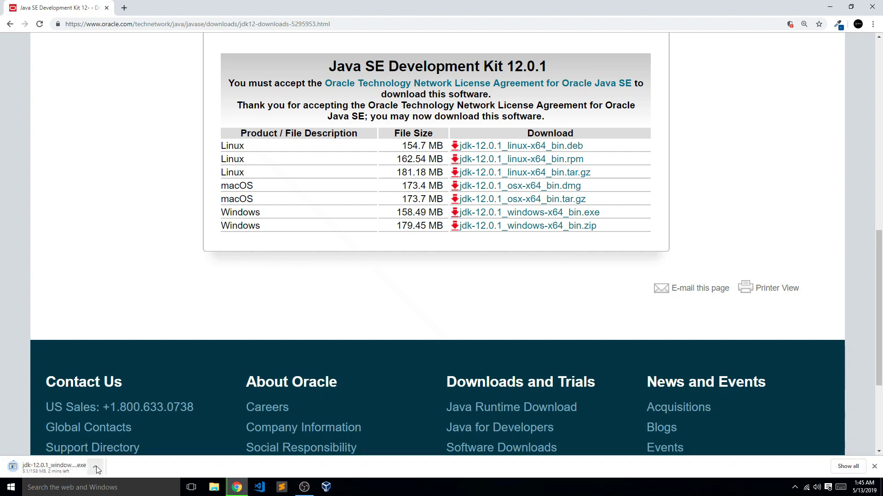
{"action": "left_click", "coordinate": [95, 467]}
{"action": "left_click", "coordinate": [121, 424]}
{"action": "left_click", "coordinate": [95, 467]}
{"action": "left_click", "coordinate": [110, 451]}
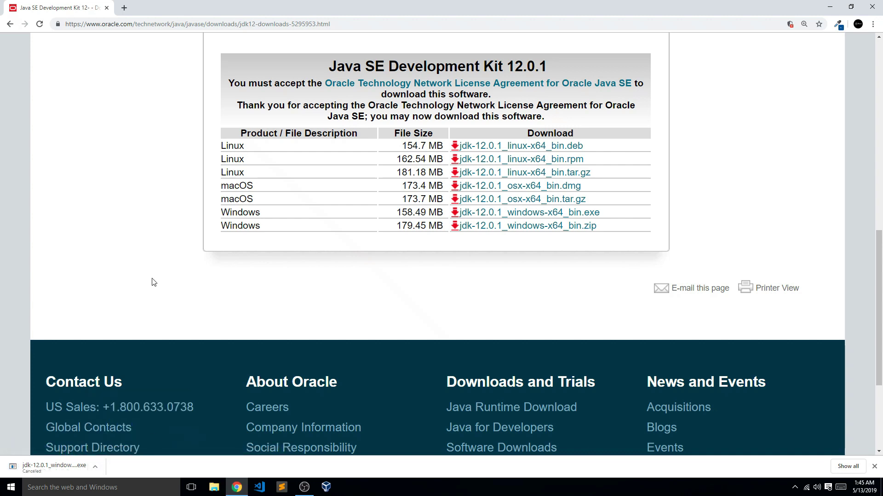
Minimize Chrome and launch the jdk-12.0.1 installer file from the desktop
{"action": "left_click", "coordinate": [829, 6]}
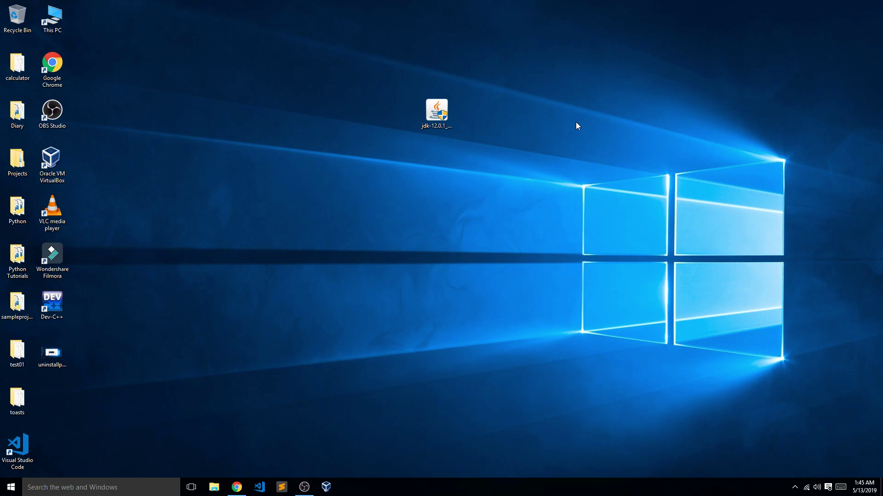
{"action": "left_click_drag", "start_coordinate": [404, 82], "coordinate": [473, 138]}
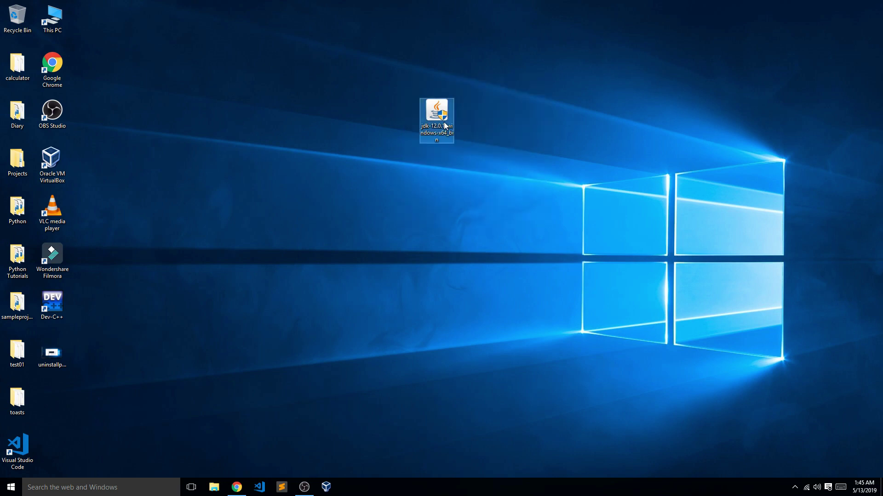
{"action": "left_click", "coordinate": [380, 168]}
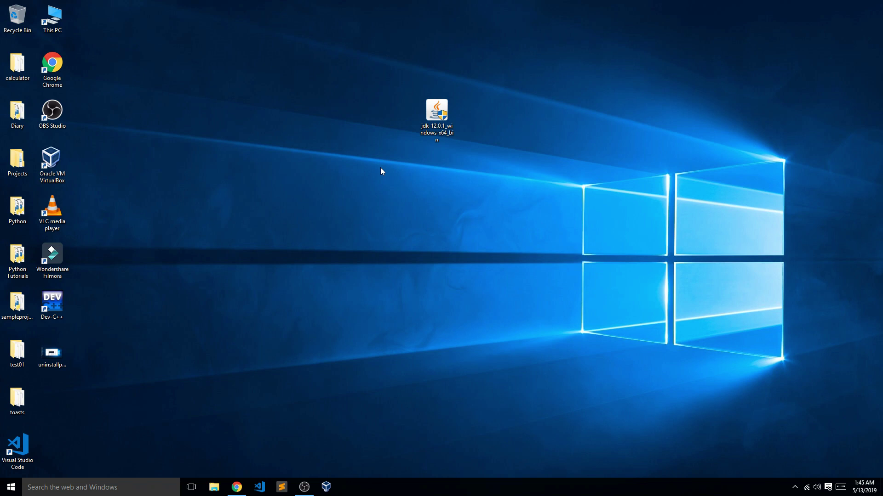
{"action": "left_click", "coordinate": [439, 115]}
{"action": "double_click", "coordinate": [439, 115]}
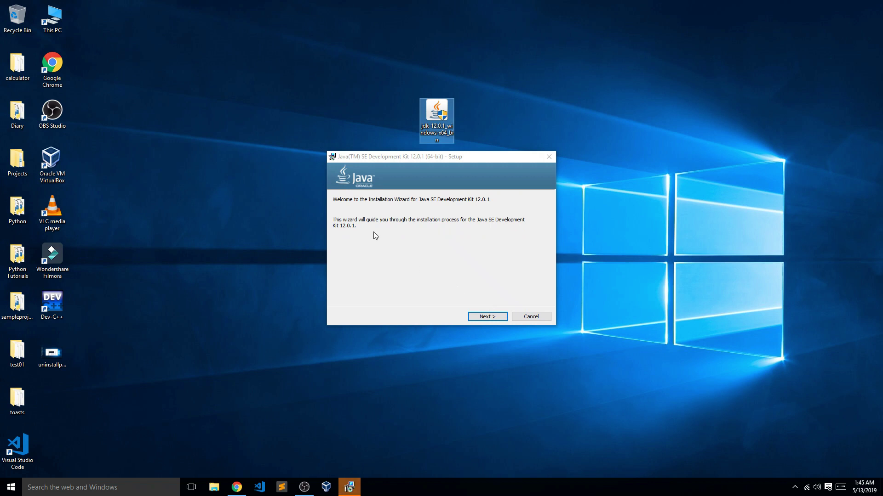
Install JDK 12.0.1 into the default C:\Program Files\Java\jdk-12.0.1\ folder and close the wizard
{"action": "left_click", "coordinate": [487, 317]}
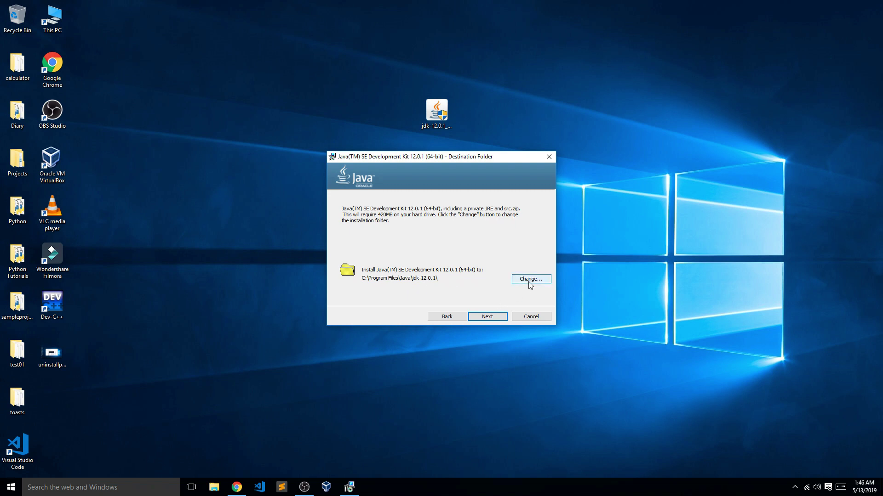
{"action": "left_click", "coordinate": [489, 316]}
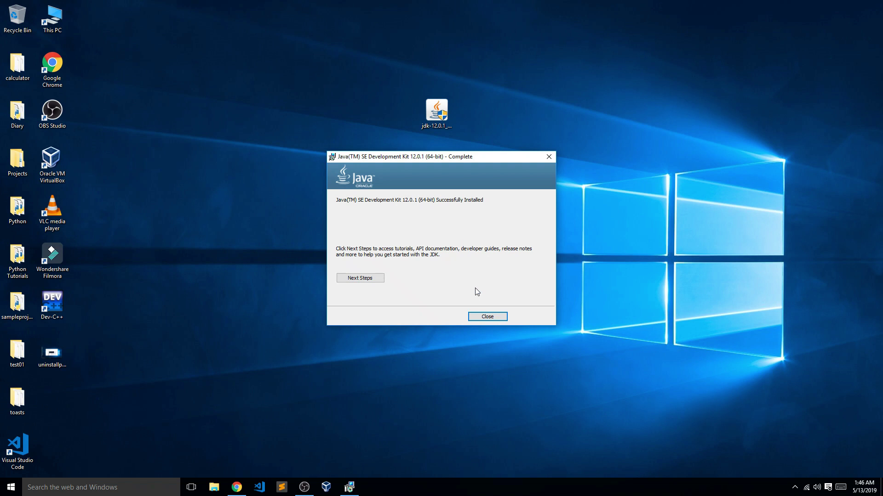
{"action": "left_click", "coordinate": [492, 317]}
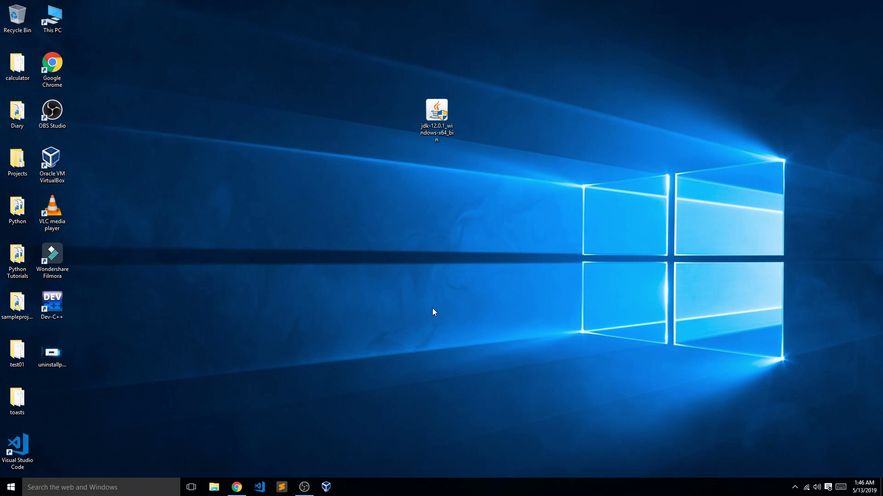
Open Command Prompt via Run, check that python starts, then exit it
{"action": "key", "text": "super+r"}
{"action": "type", "text": "c"}
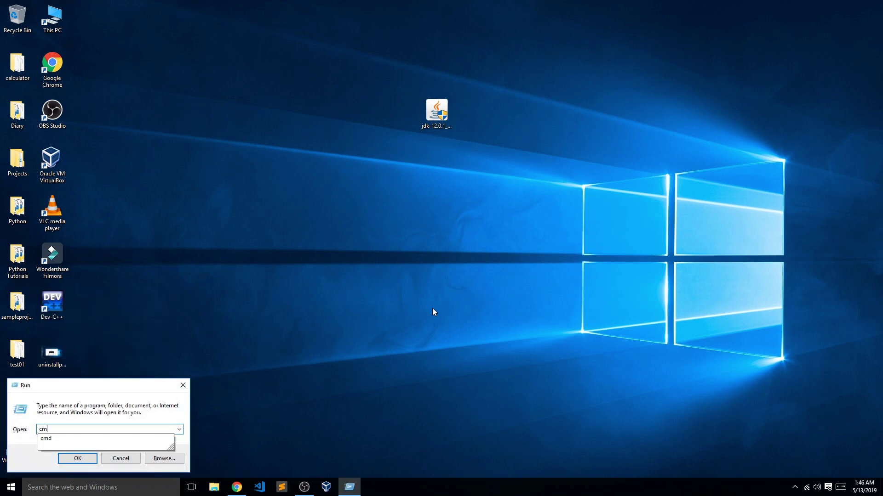
{"action": "type", "text": "d"}
{"action": "key", "text": "Return"}
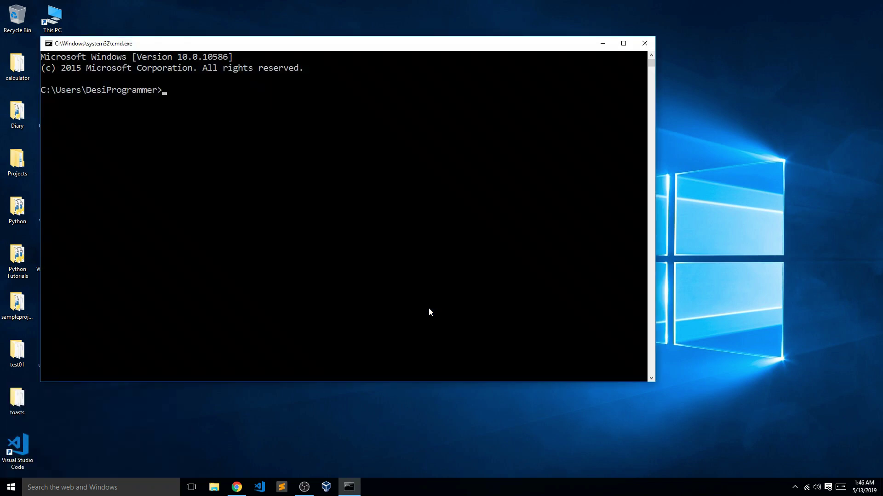
{"action": "left_click_drag", "start_coordinate": [349, 46], "coordinate": [418, 76]}
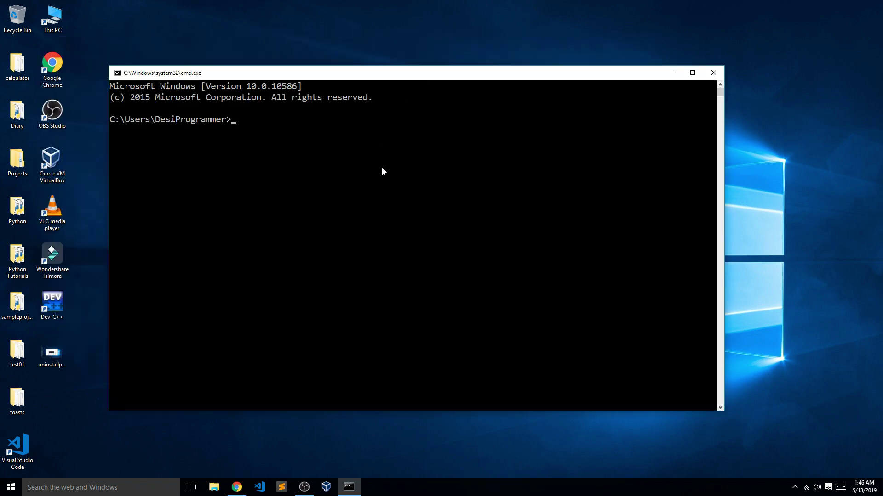
{"action": "type", "text": "python"}
{"action": "key", "text": "Return"}
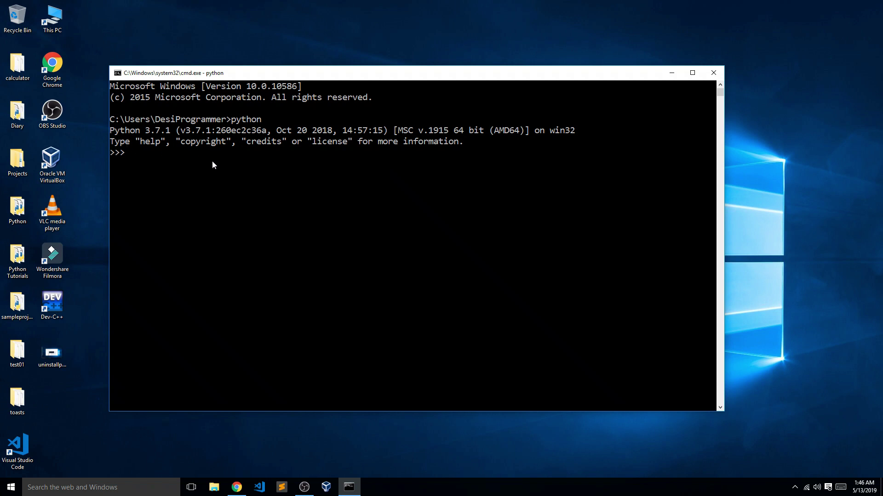
{"action": "type", "text": "exit()"}
{"action": "key", "text": "Return"}
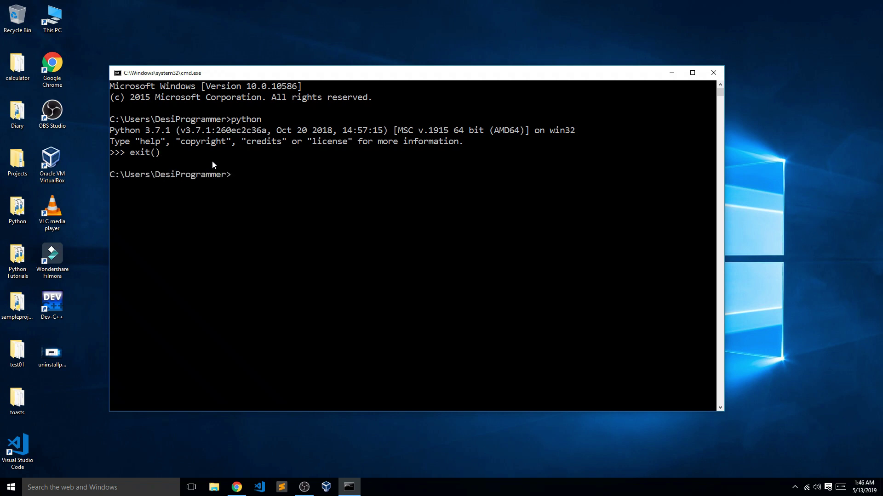
Confirm 'java' is not recognized, close the console, and search Windows for 'variab'
{"action": "type", "text": "java"}
{"action": "key", "text": "Return"}
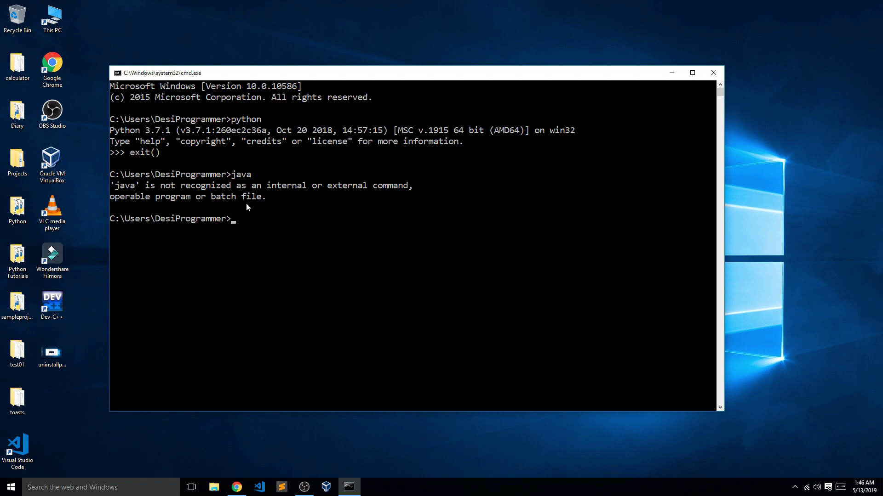
{"action": "double_click", "coordinate": [121, 186]}
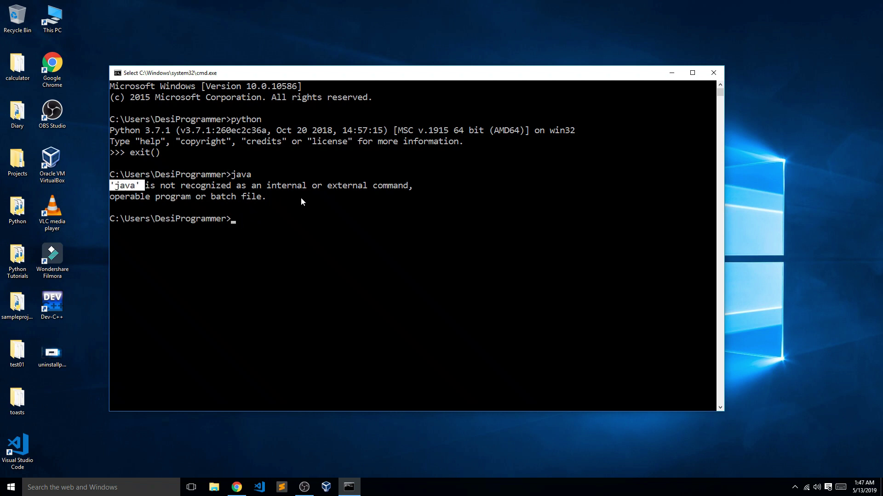
{"action": "left_click", "coordinate": [714, 73]}
{"action": "left_click", "coordinate": [119, 488]}
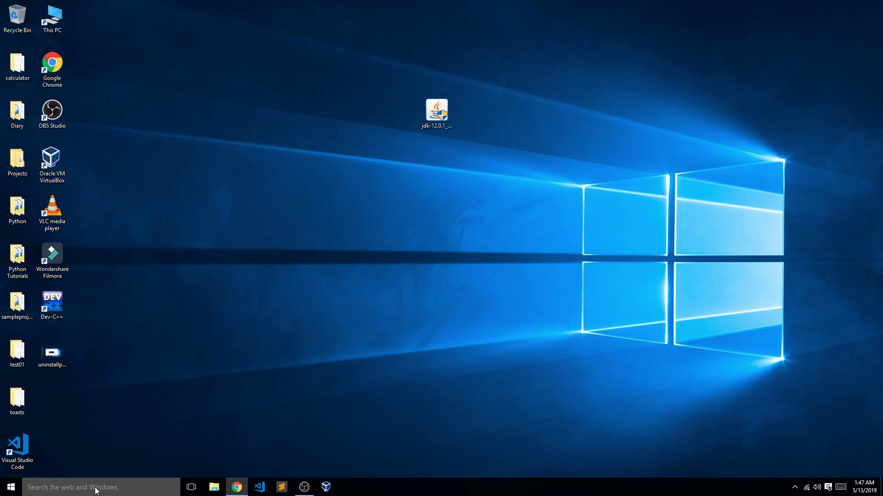
{"action": "type", "text": "variab"}
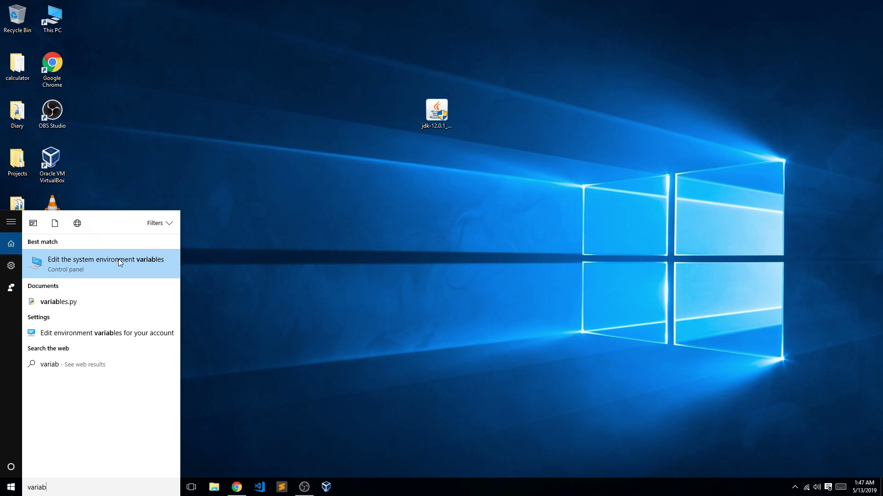
Delete the C:\Program Files\Java\jdk1.8.0_191\bin entry from the user Path variable
{"action": "left_click", "coordinate": [118, 258]}
{"action": "left_click", "coordinate": [253, 266]}
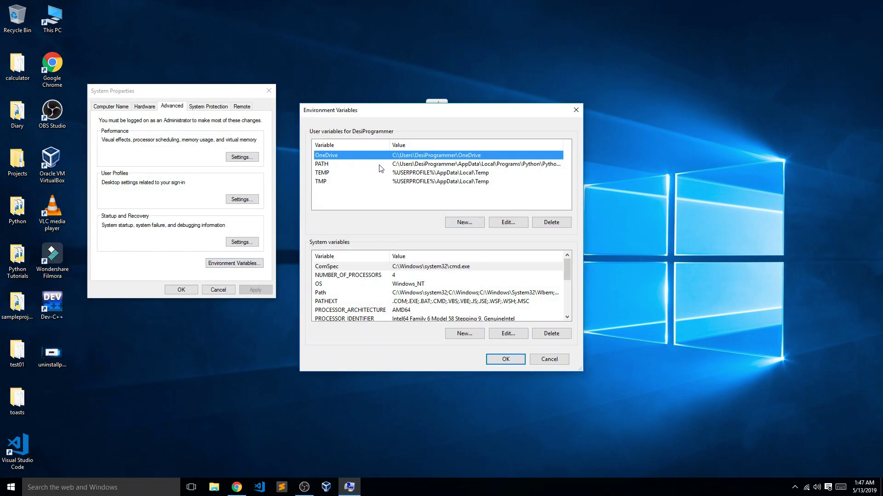
{"action": "left_click", "coordinate": [379, 166]}
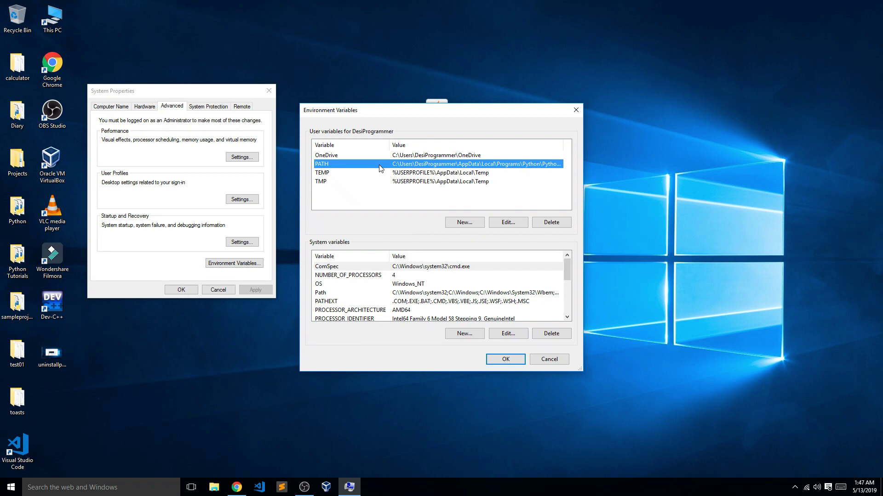
{"action": "left_click", "coordinate": [515, 222]}
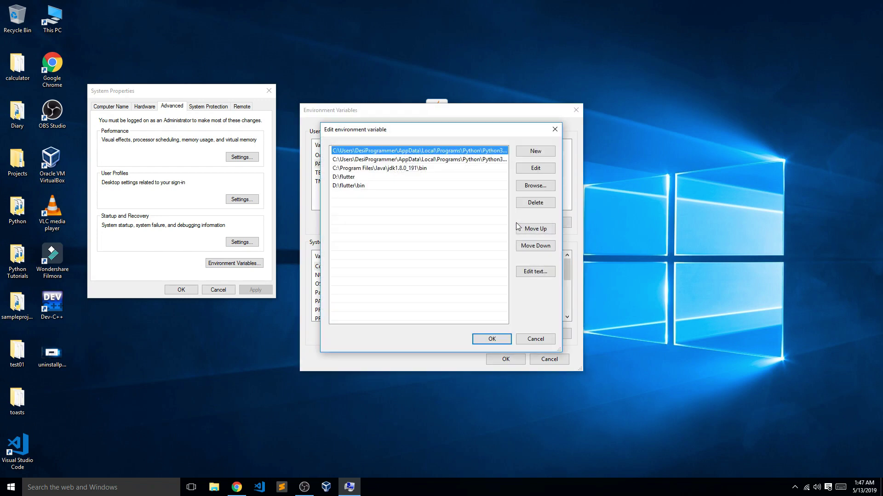
{"action": "left_click", "coordinate": [410, 168]}
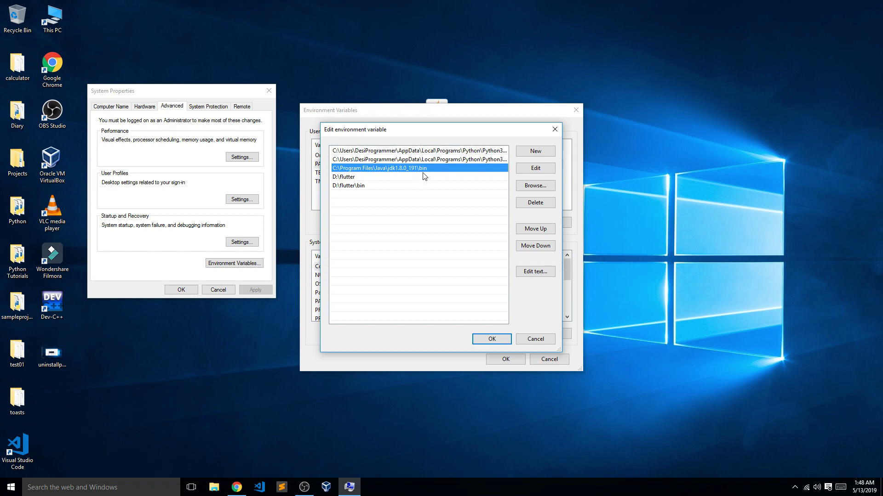
{"action": "left_click", "coordinate": [535, 203]}
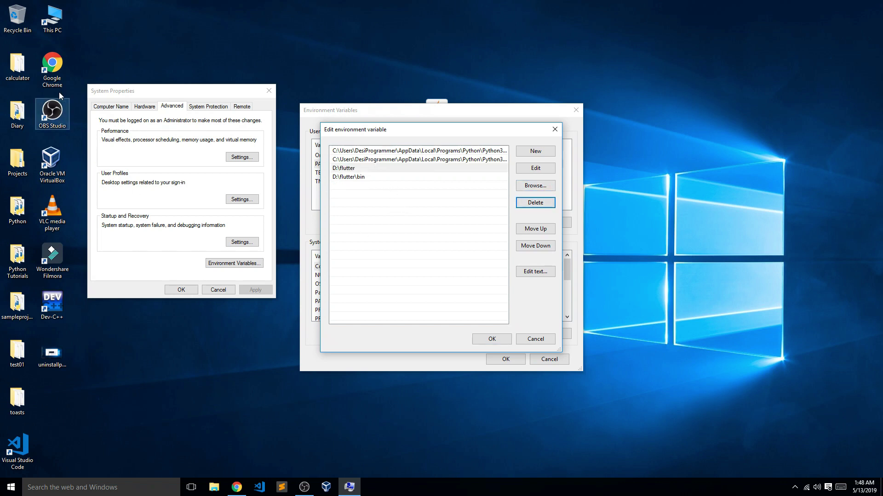
Copy the C:\Program Files\Java\jdk-12.0.1\bin path from File Explorer's address bar, then close Explorer
{"action": "double_click", "coordinate": [52, 14]}
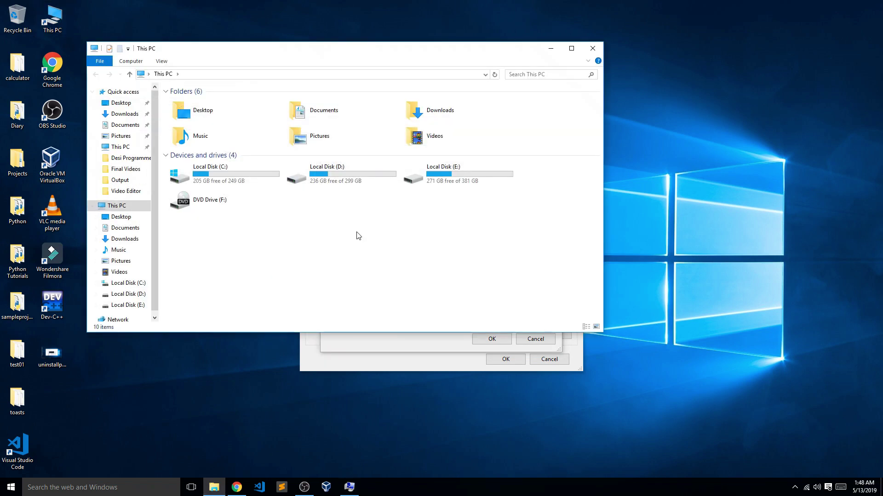
{"action": "double_click", "coordinate": [252, 182]}
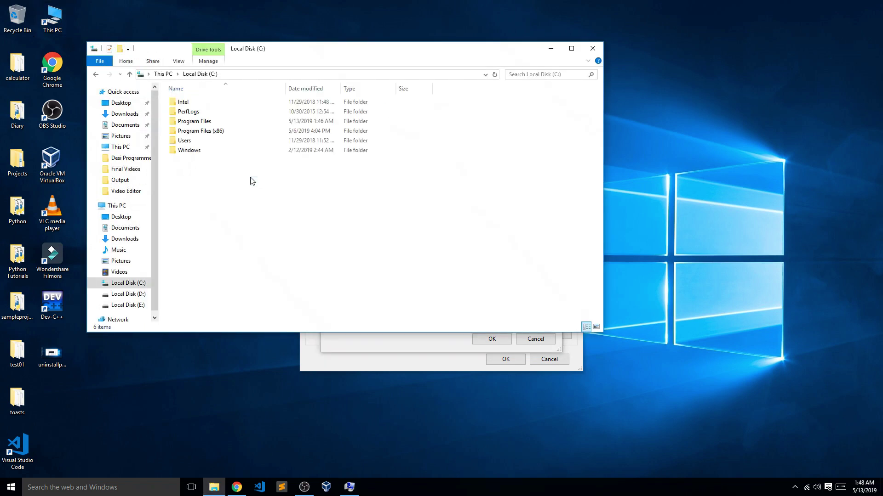
{"action": "double_click", "coordinate": [209, 121]}
{"action": "double_click", "coordinate": [205, 149]}
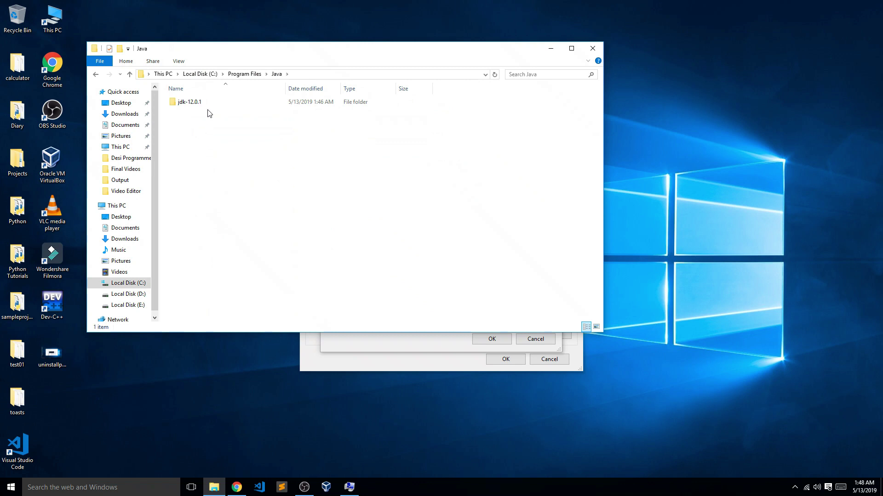
{"action": "double_click", "coordinate": [208, 107]}
{"action": "double_click", "coordinate": [208, 105]}
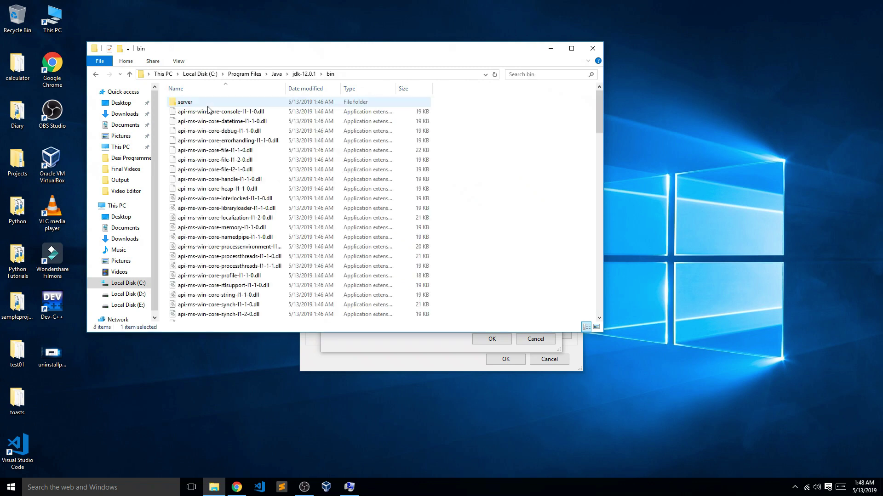
{"action": "left_click", "coordinate": [389, 77]}
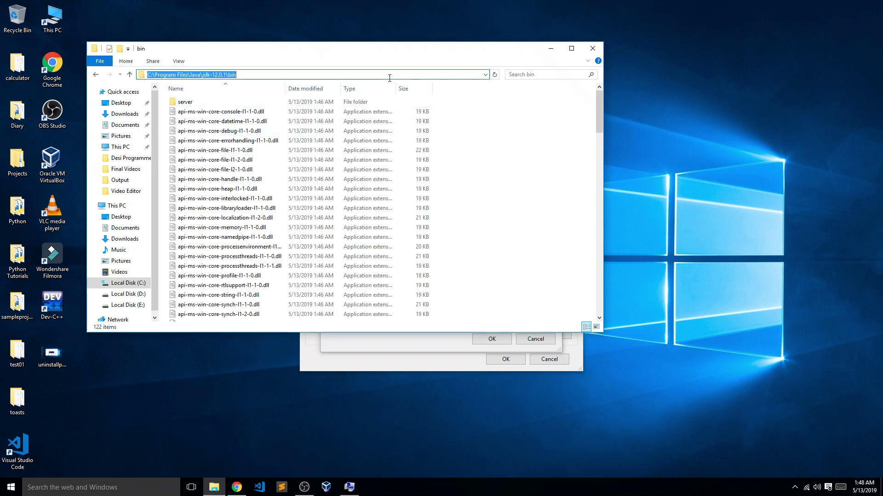
{"action": "right_click", "coordinate": [221, 73]}
{"action": "left_click", "coordinate": [244, 102]}
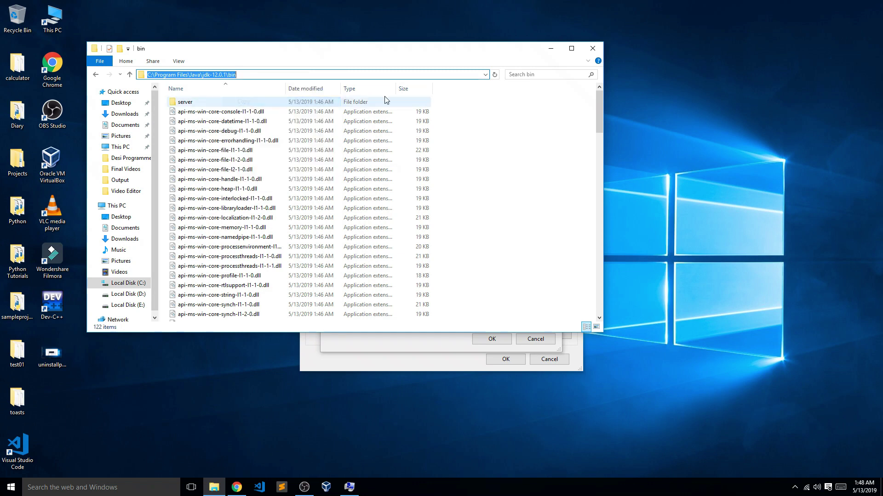
{"action": "left_click", "coordinate": [592, 48]}
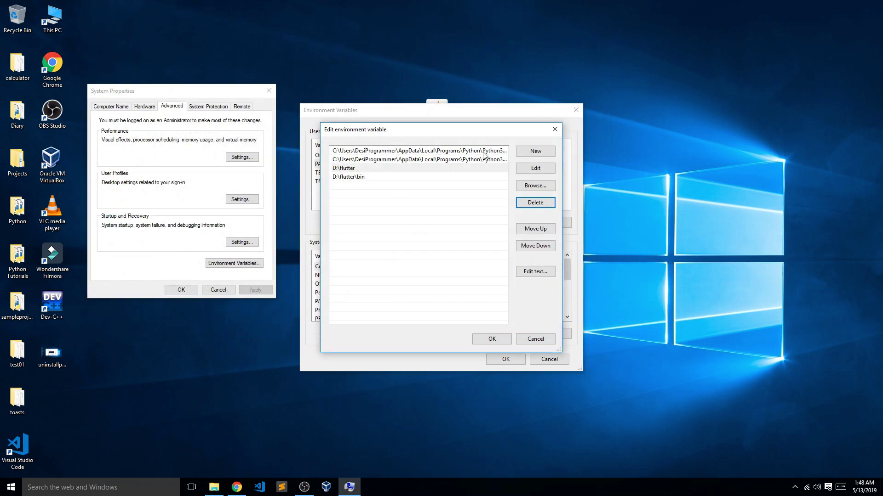
Add C:\Program Files\Java\jdk-12.0.1\bin as a new user Path entry and confirm every dialog with OK
{"action": "left_click", "coordinate": [535, 151]}
{"action": "right_click", "coordinate": [335, 186]}
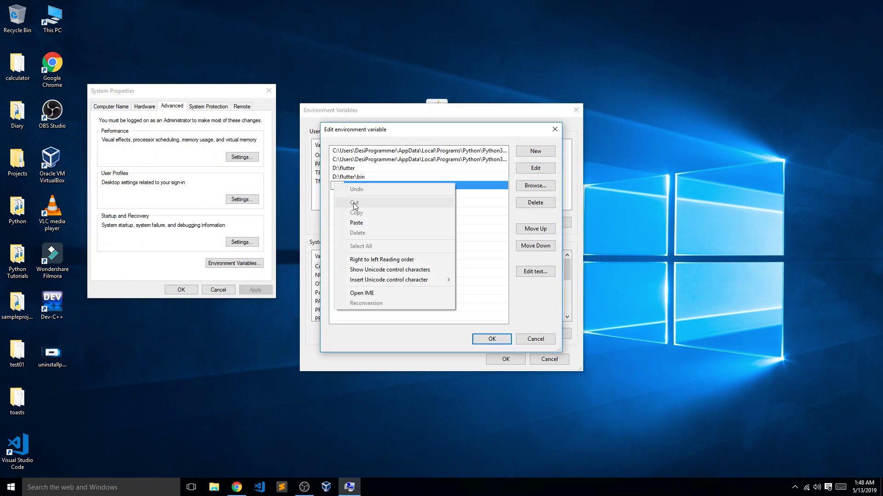
{"action": "left_click", "coordinate": [358, 223]}
{"action": "left_click", "coordinate": [491, 339]}
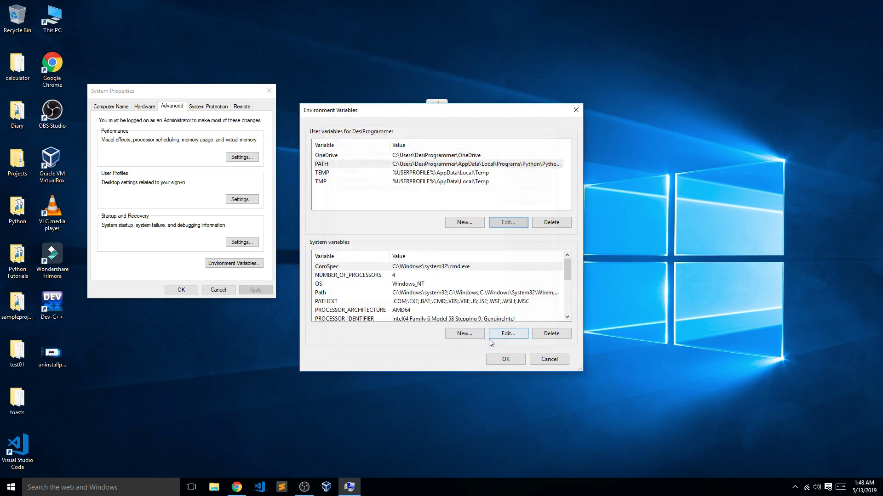
{"action": "left_click", "coordinate": [505, 361]}
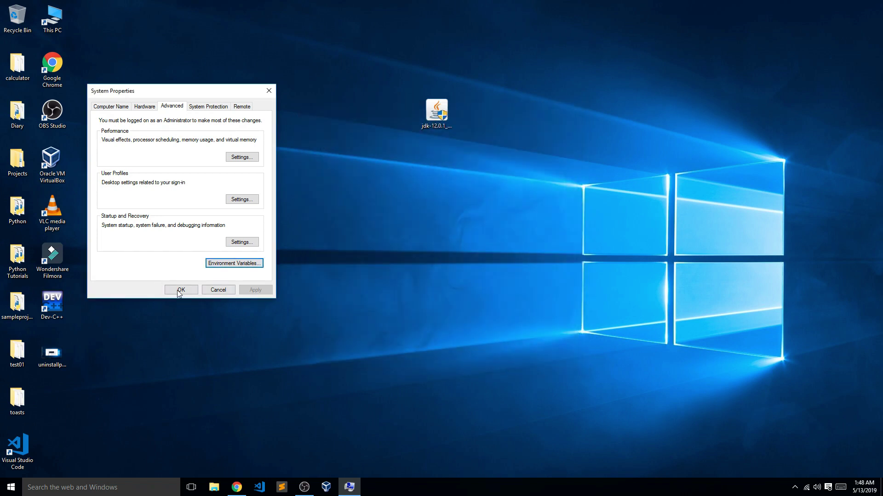
{"action": "left_click", "coordinate": [181, 290]}
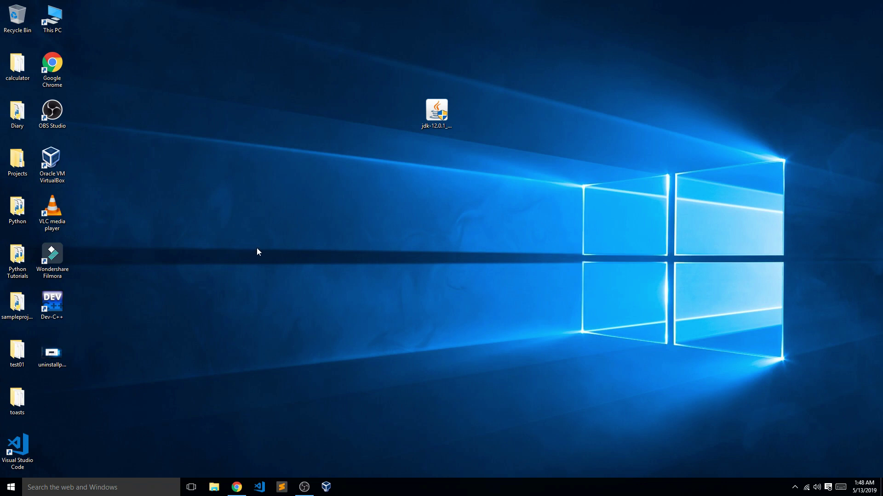
{"action": "left_click_drag", "start_coordinate": [165, 137], "coordinate": [304, 273]}
Open a new Command Prompt, run java, and scroll through its usage help output
{"action": "key", "text": "super+r"}
{"action": "type", "text": "cmd"}
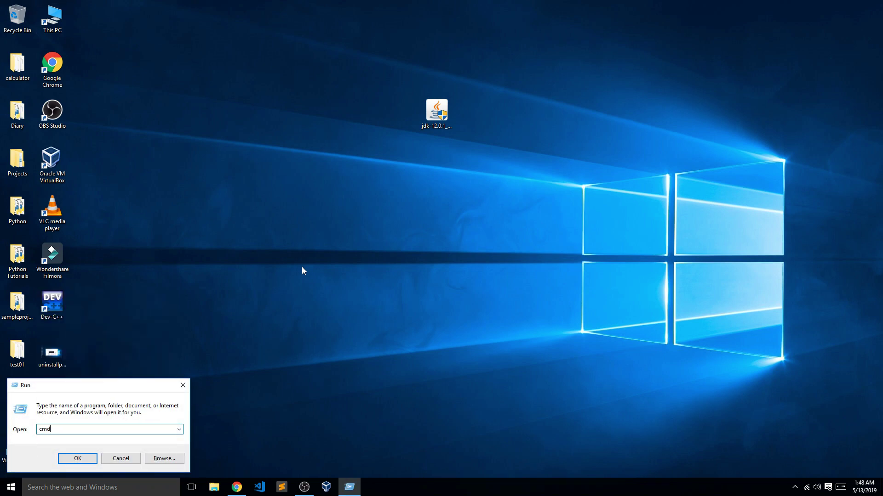
{"action": "key", "text": "Return"}
{"action": "type", "text": "java"}
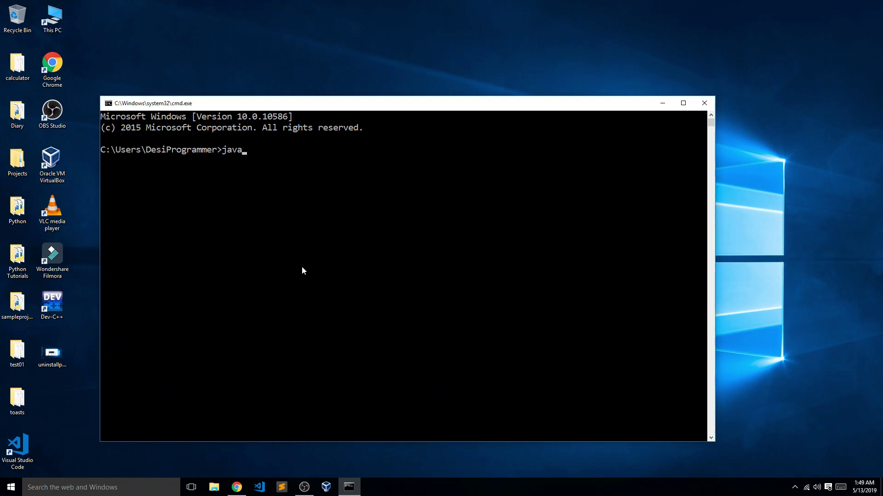
{"action": "key", "text": "Return"}
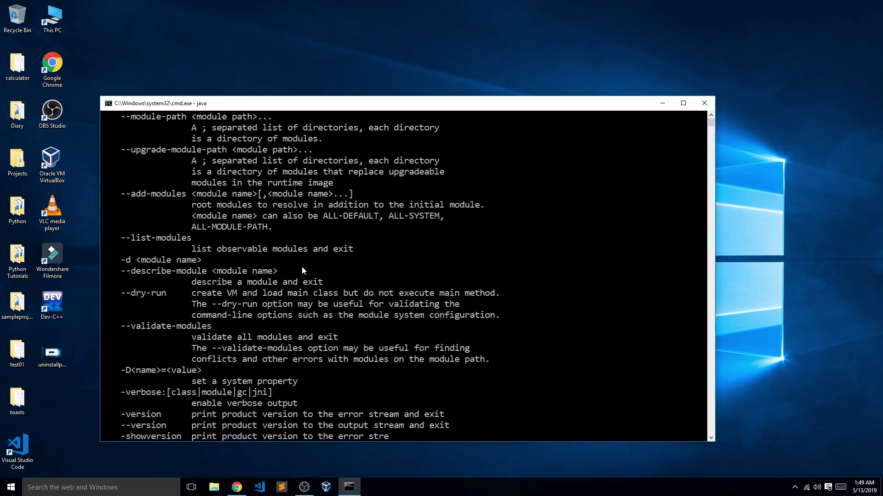
{"action": "scroll", "coordinate": [303, 302], "scroll_direction": "up", "scroll_amount": 5}
{"action": "scroll", "coordinate": [301, 298], "scroll_direction": "up", "scroll_amount": 12}
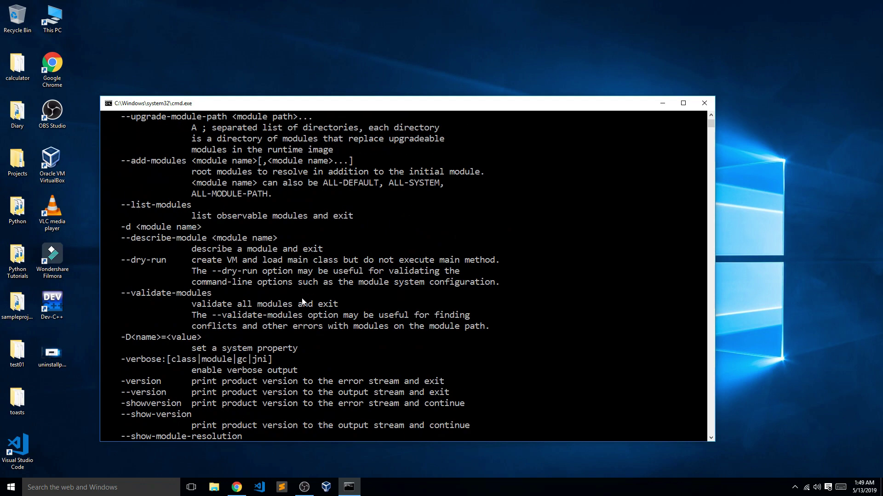
{"action": "left_click_drag", "start_coordinate": [409, 107], "coordinate": [418, 54]}
{"action": "scroll", "coordinate": [364, 147], "scroll_direction": "up", "scroll_amount": 7}
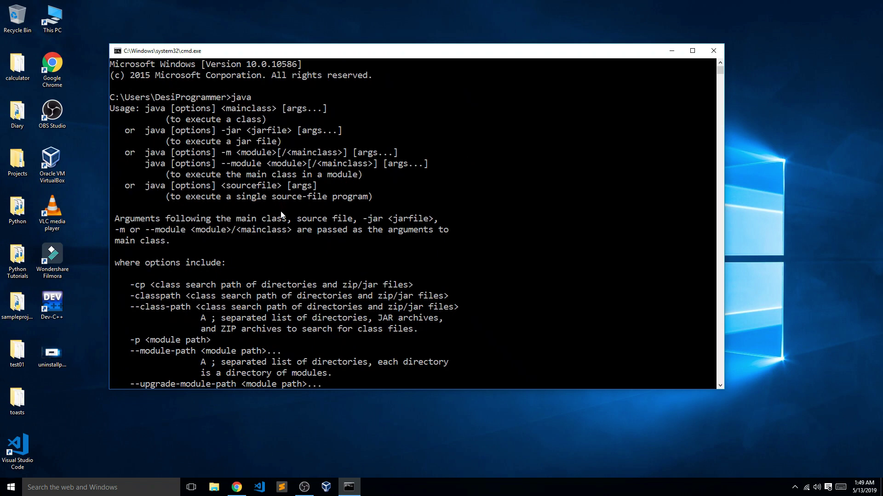
{"action": "scroll", "coordinate": [282, 210], "scroll_direction": "down", "scroll_amount": 17}
{"action": "scroll", "coordinate": [283, 210], "scroll_direction": "down", "scroll_amount": 15}
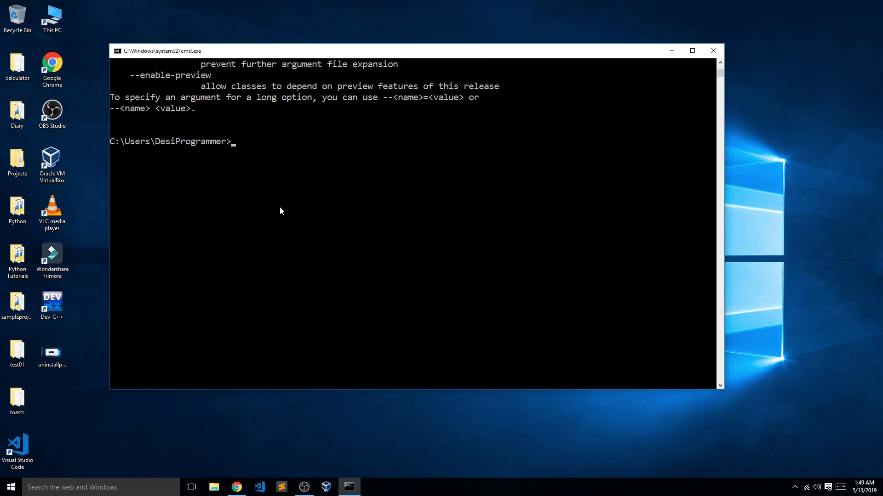
Run java -version and confirm it reports version "12.0.1" with a 64-Bit Server VM
{"action": "type", "text": "java -version"}
{"action": "key", "text": "Return"}
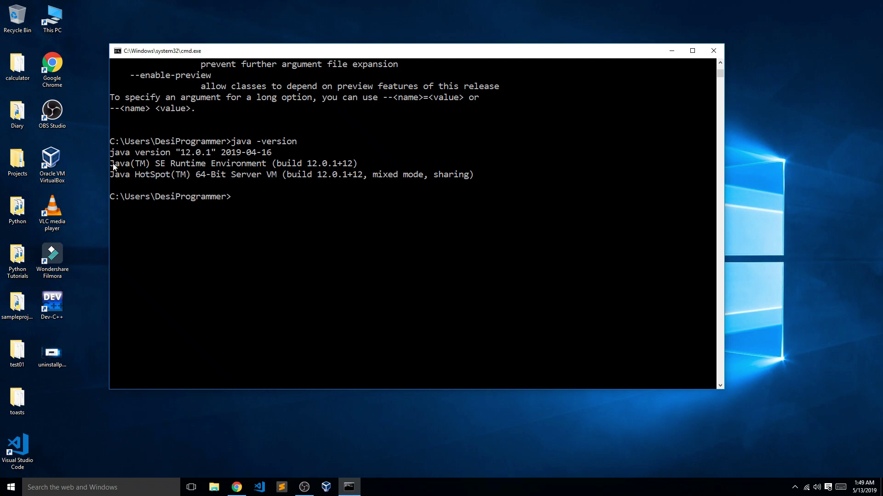
{"action": "left_click_drag", "start_coordinate": [112, 161], "coordinate": [476, 177]}
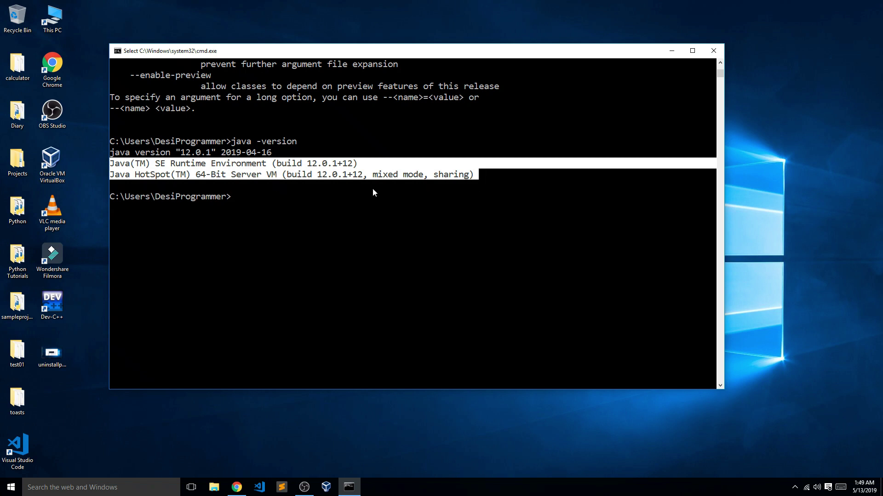
{"action": "left_click", "coordinate": [142, 198]}
{"action": "left_click", "coordinate": [85, 216]}
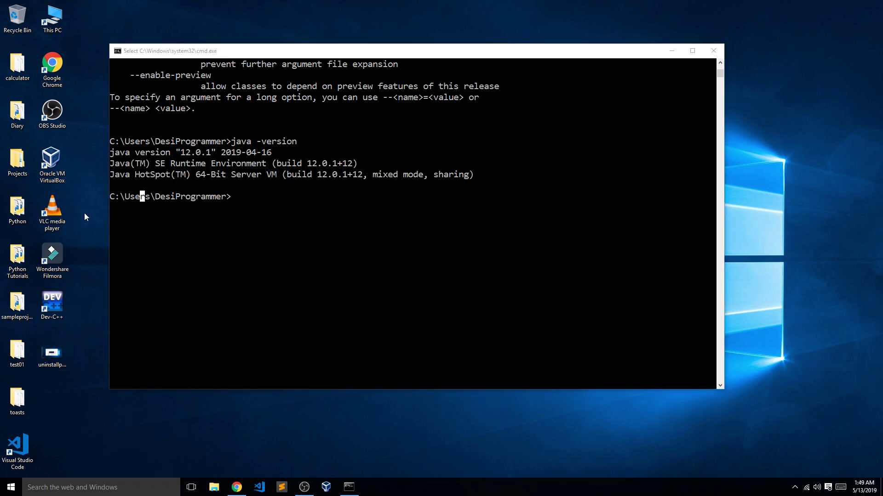